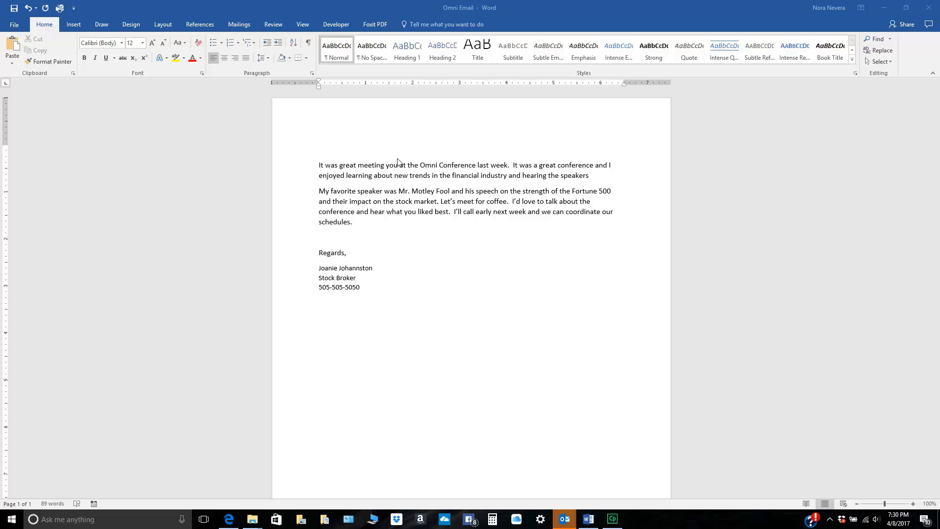
Start an e-mail message mail merge with the insertion point on the blank line above the first paragraph
left_click(321, 166)
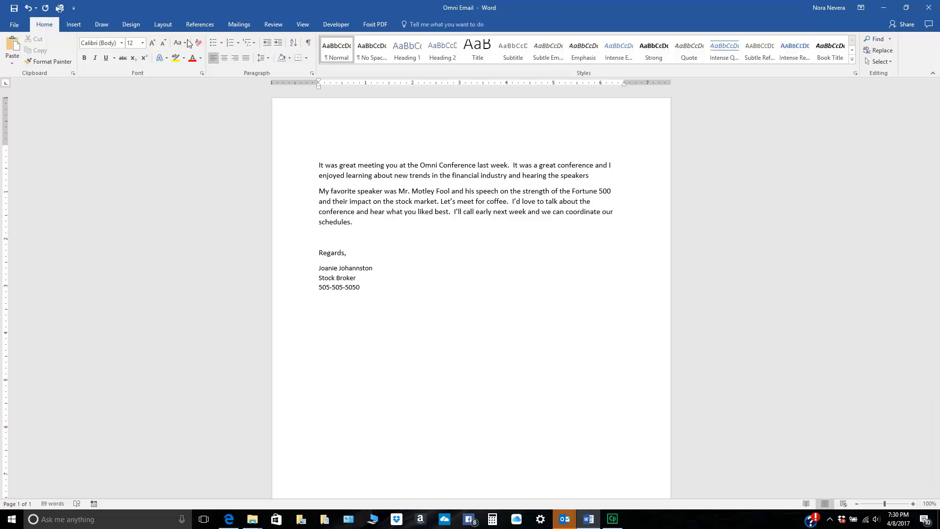
left_click(239, 25)
left_click(72, 58)
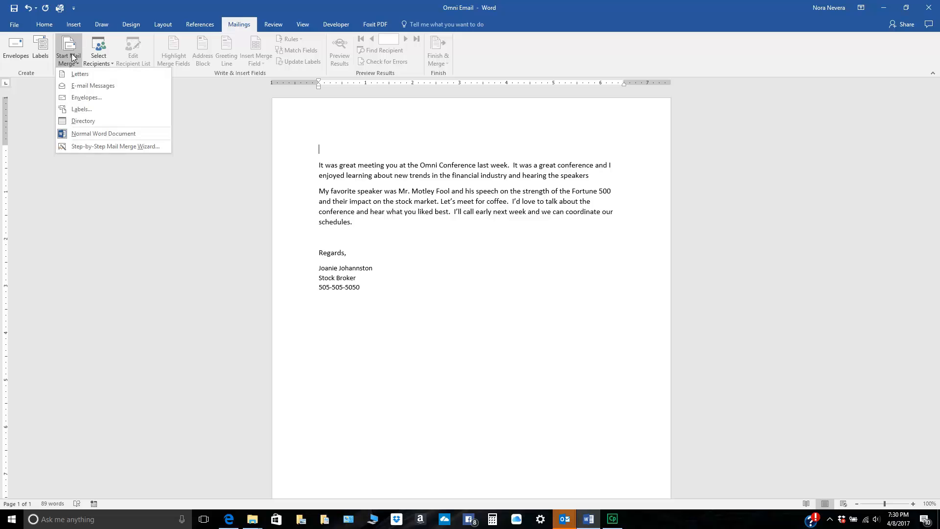
left_click(79, 86)
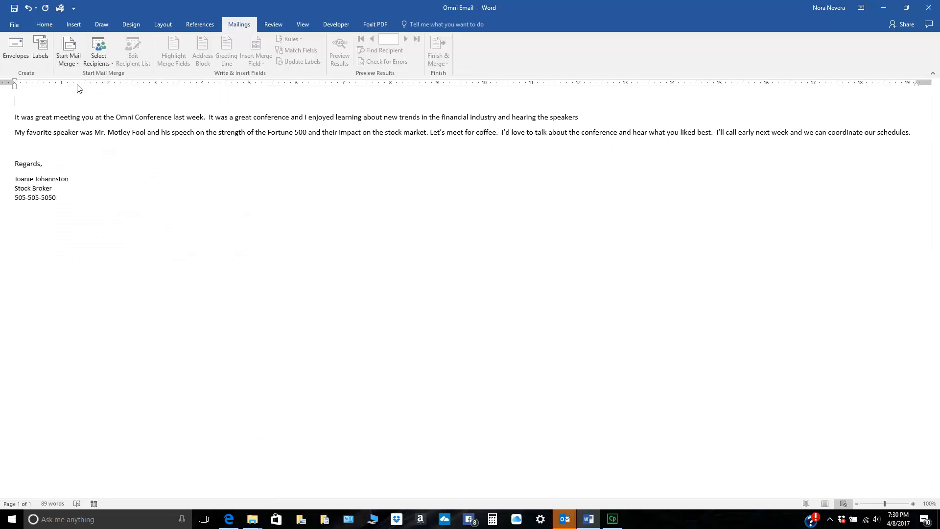
Attach the Excel contacts workbook from My Data Sources as the existing recipient list, using its Referral Club$ table
left_click(99, 60)
left_click(105, 86)
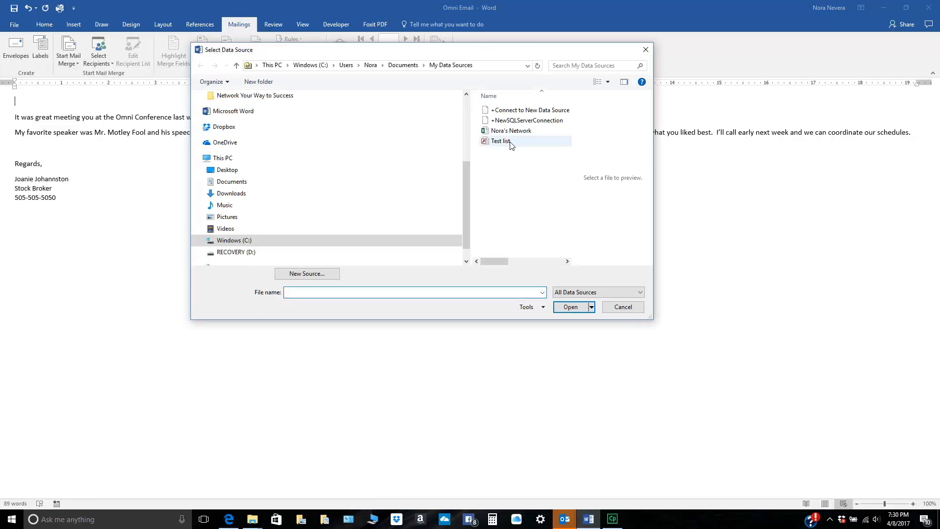
left_click(512, 131)
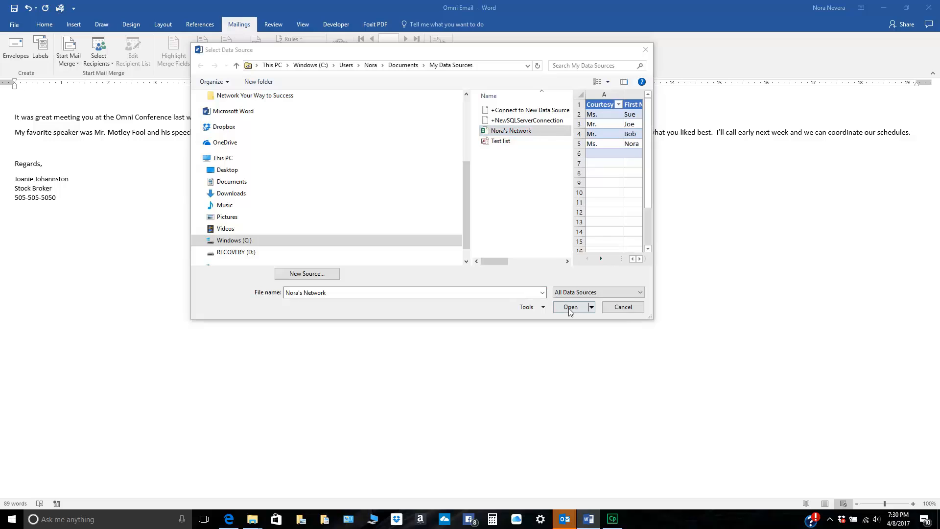
left_click(568, 306)
left_click(399, 288)
left_click(482, 288)
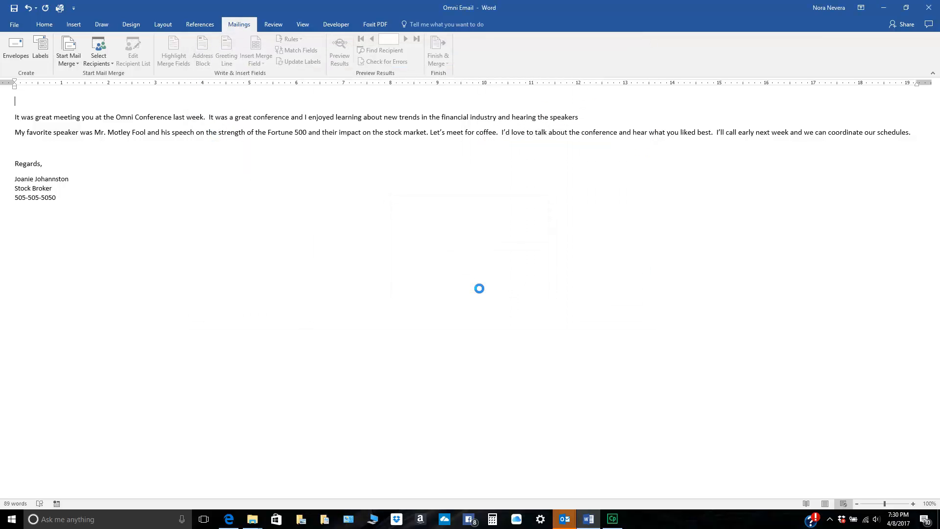
left_click(390, 258)
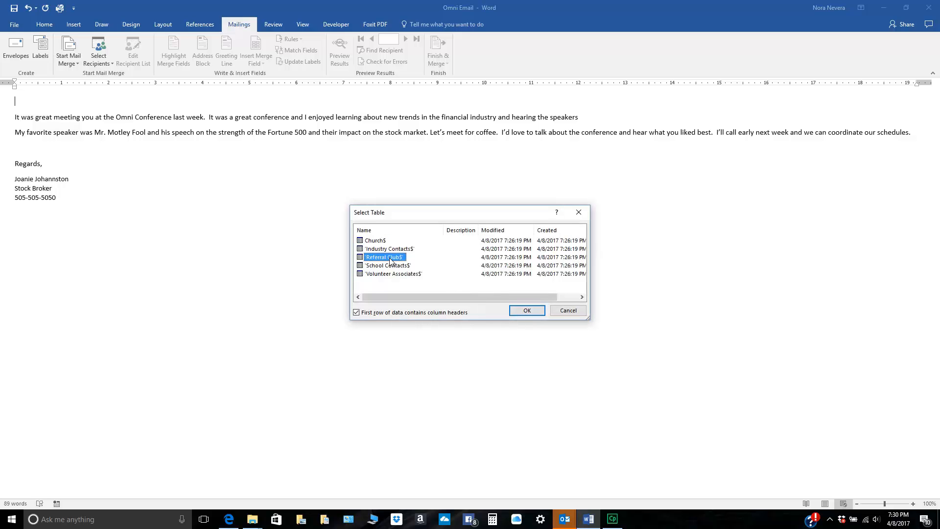
left_click(533, 311)
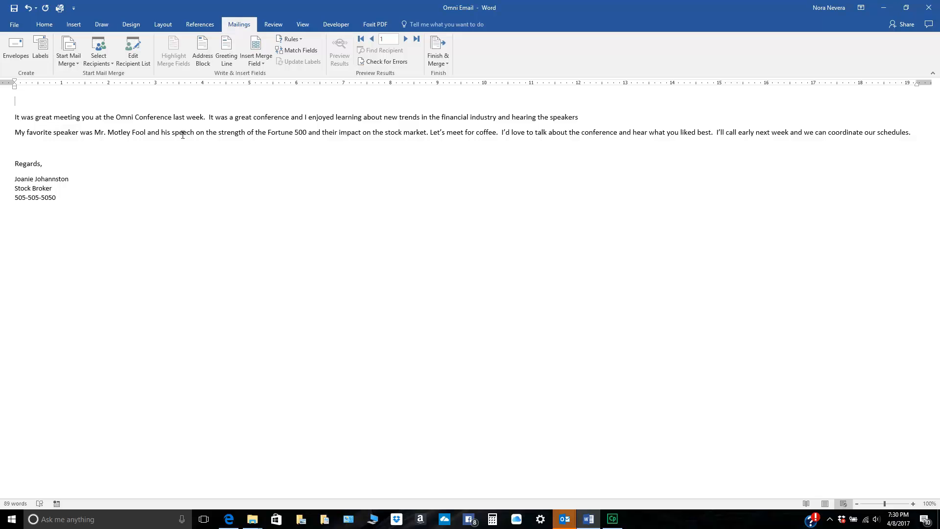
Edit the recipient list to include only the four named contacts and exclude the blank record
left_click(132, 52)
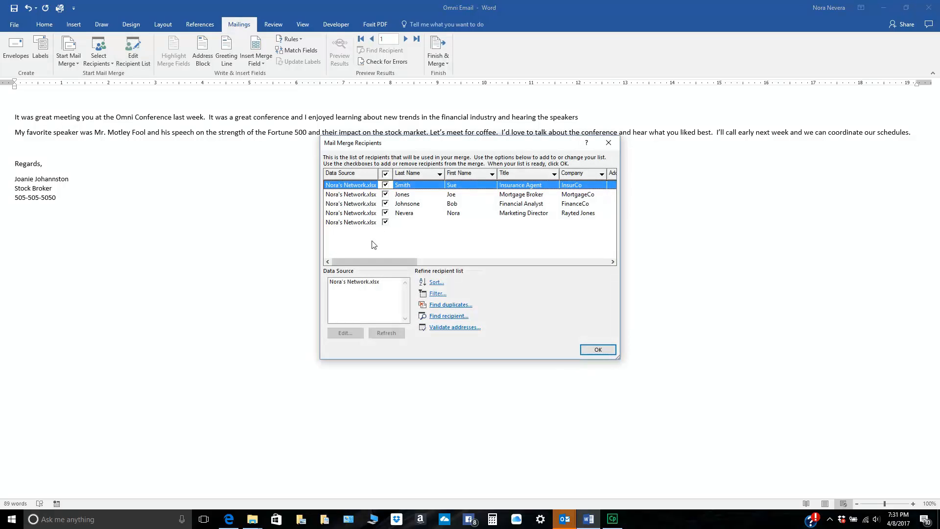
left_click(386, 184)
left_click(385, 194)
left_click(385, 203)
left_click(386, 213)
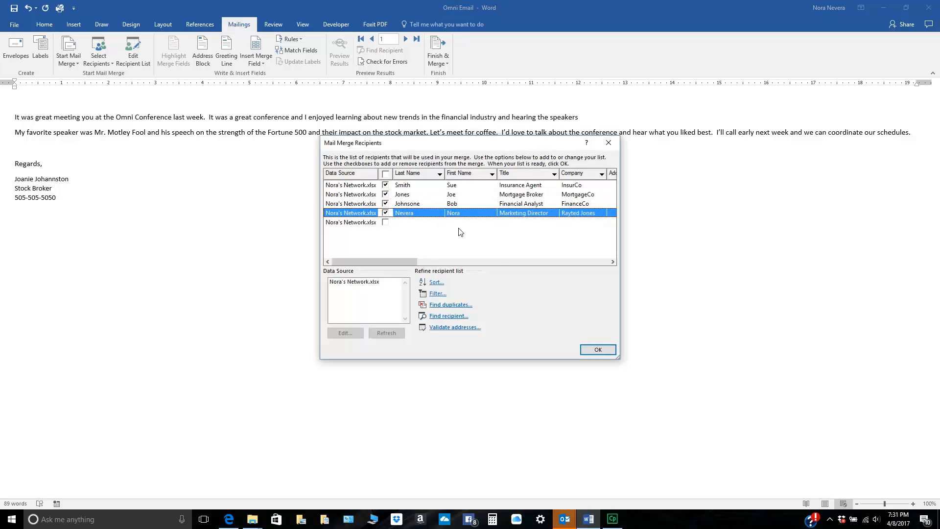
left_click(598, 349)
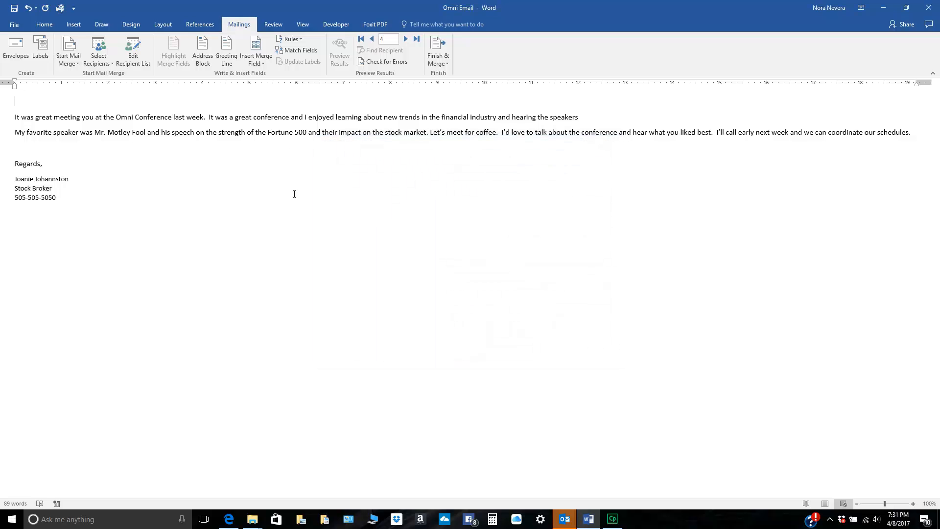
Insert a greeting line with "Dear", the first-name-only format and a comma, checking its preview for other recipients
left_click(229, 51)
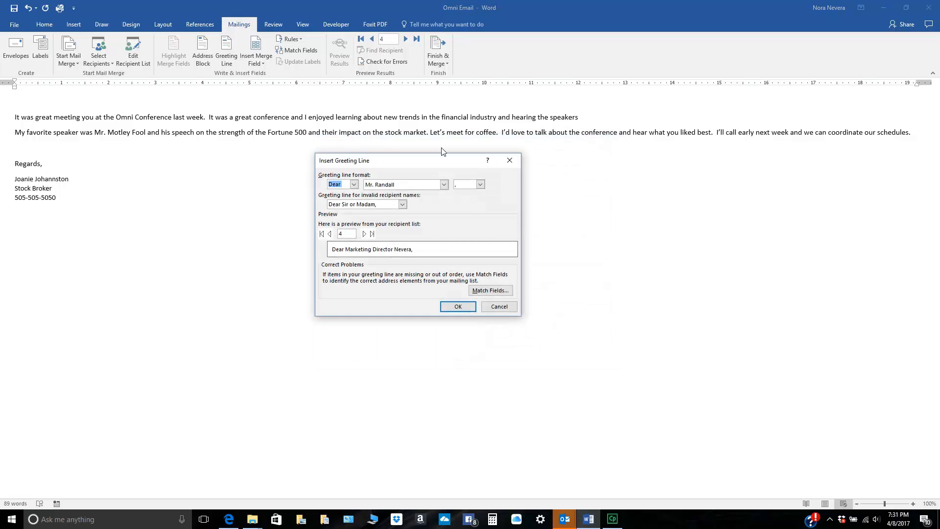
left_click(443, 184)
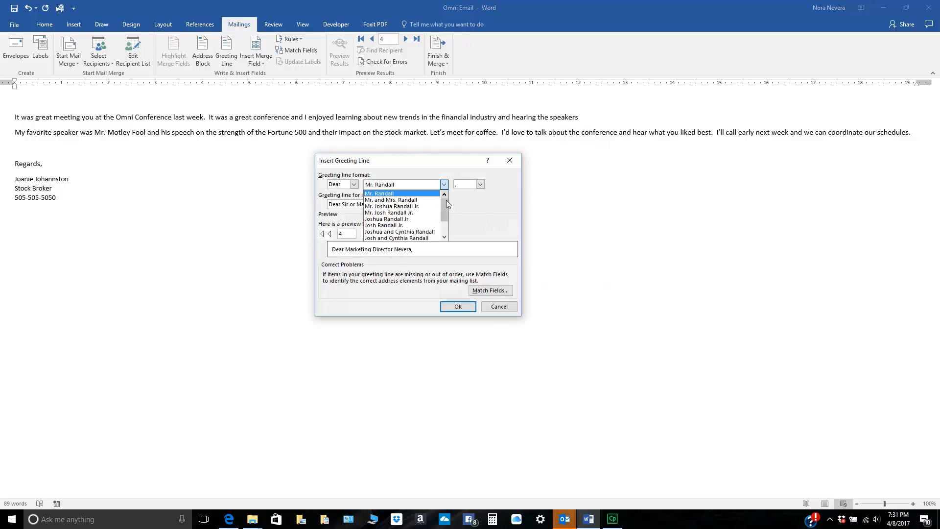
left_click_drag(446, 200, 448, 208)
left_click(392, 238)
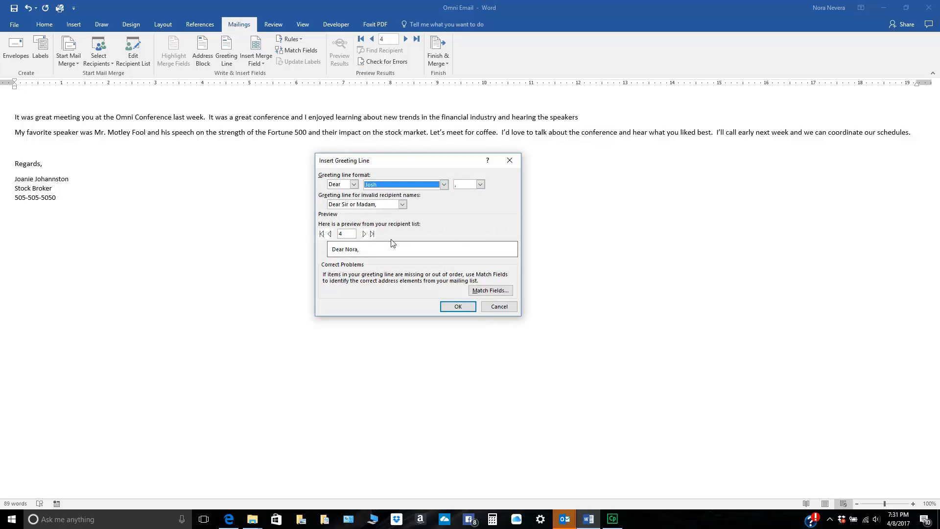
left_click(330, 234)
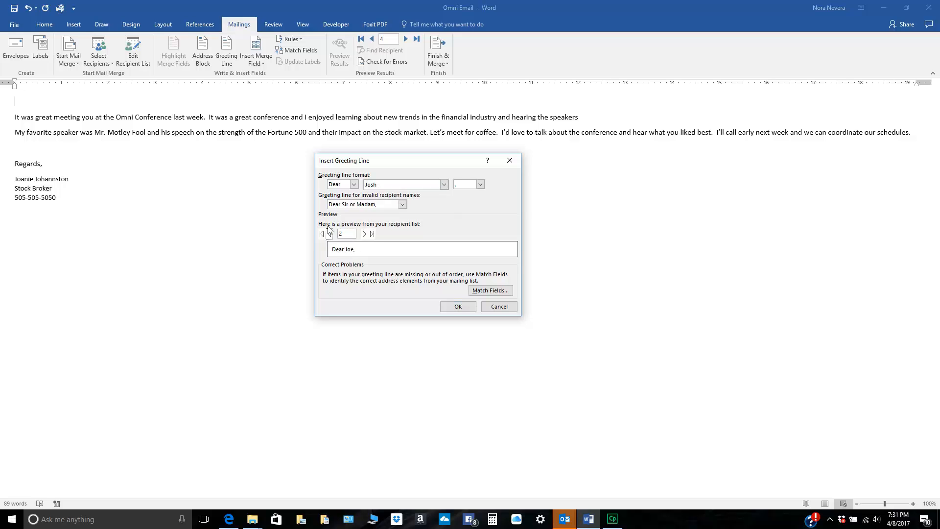
left_click(457, 307)
Preview the merged results and go through the recipients up to record 4 to check each greeting
left_click(347, 45)
left_click(371, 39)
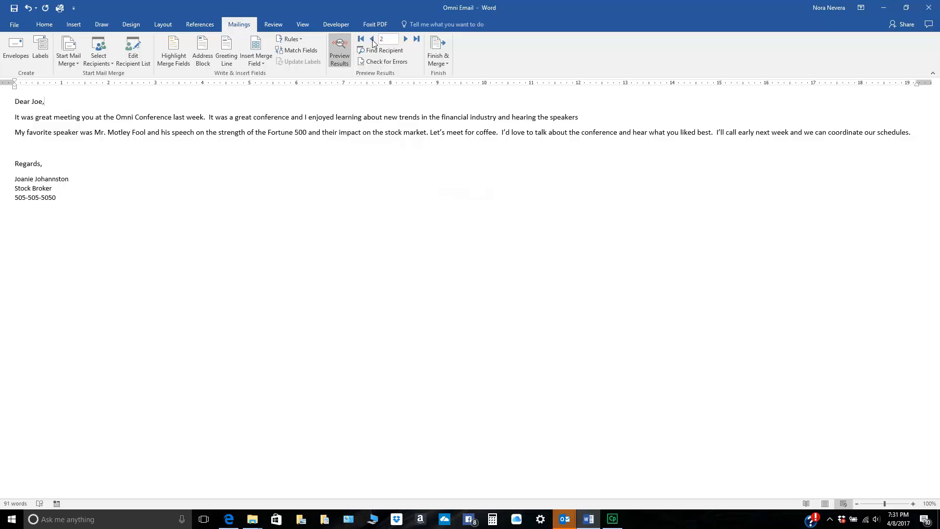
left_click(408, 41)
left_click(407, 40)
left_click(407, 40)
Send the merge as HTML e-mail messages to all records via Email_Address, with the subject "Great to see you at the Omni Conference!"
left_click(442, 65)
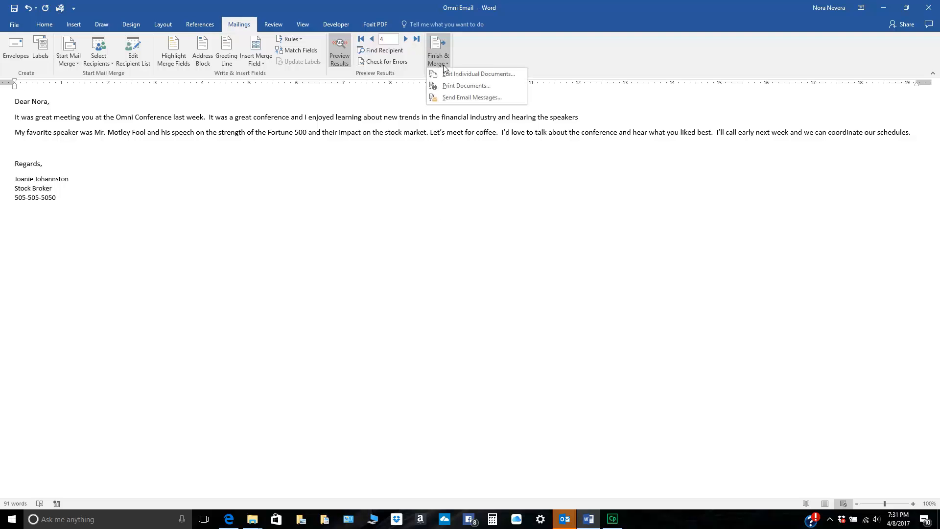
left_click(464, 97)
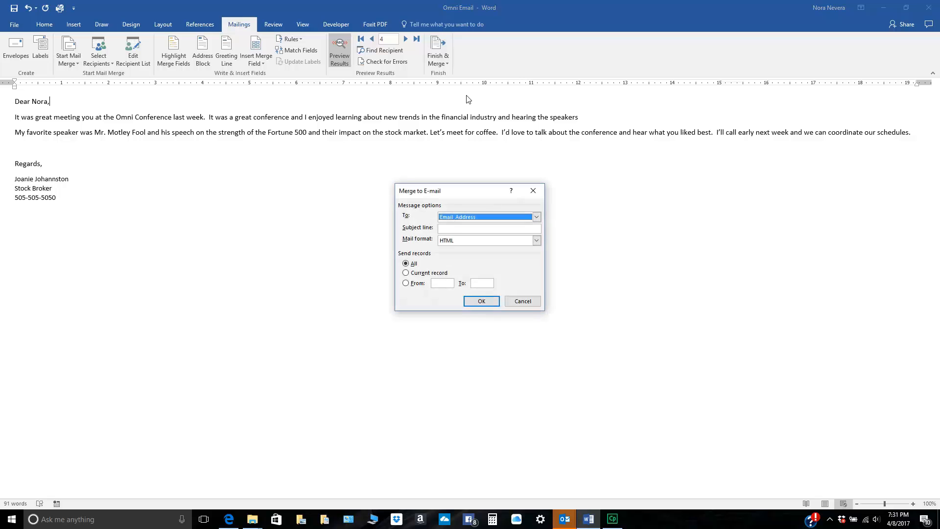
left_click(453, 228)
type("Great to see you at the O")
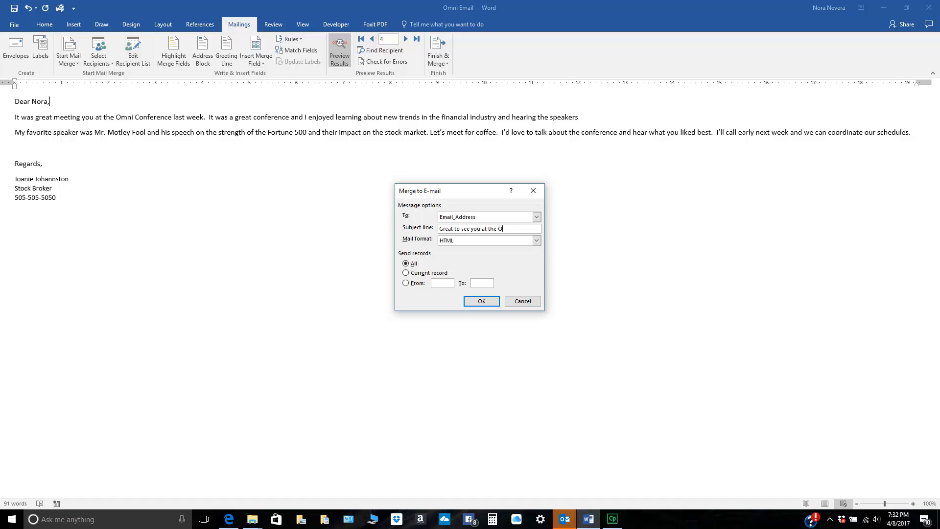
type("mni Conference!")
left_click(481, 301)
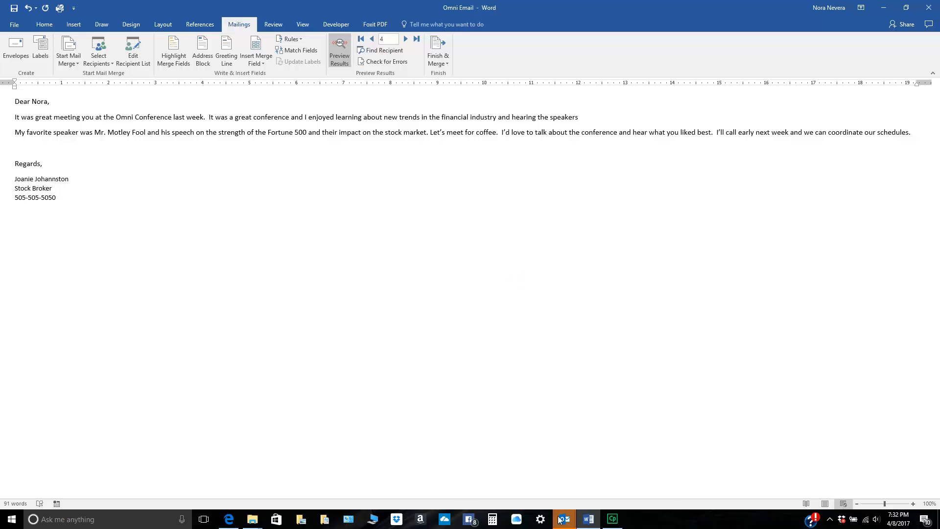
Switch to the Outlook inbox, examine the received Omni Conference message in its own window, and return to the Word document
mouse_move(564, 519)
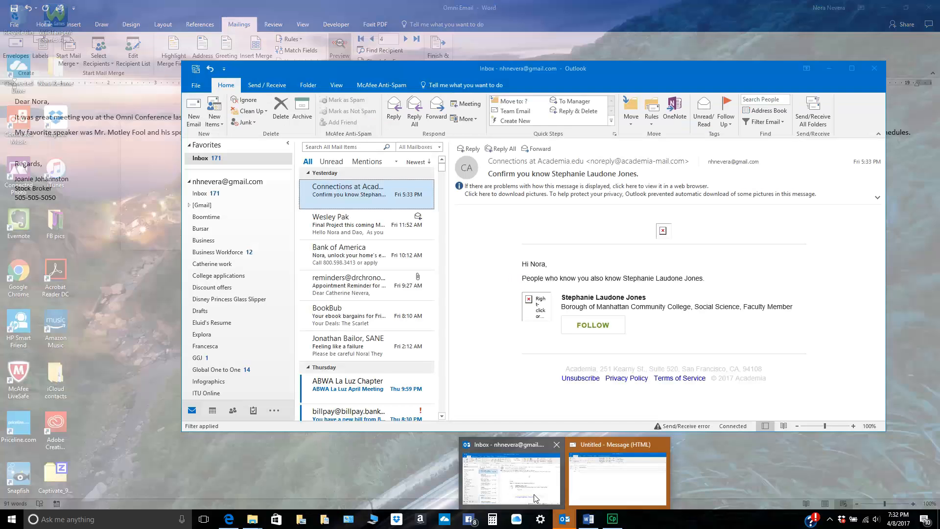
left_click(534, 494)
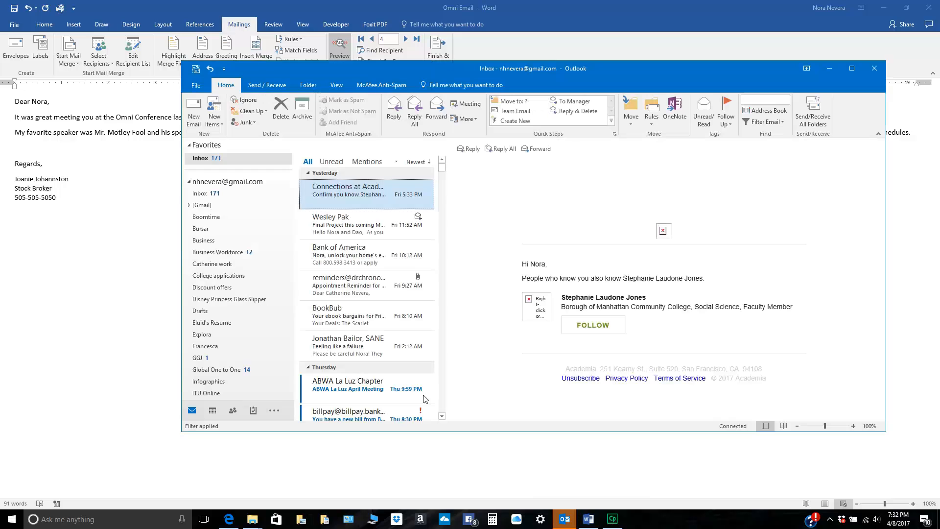
left_click(386, 191)
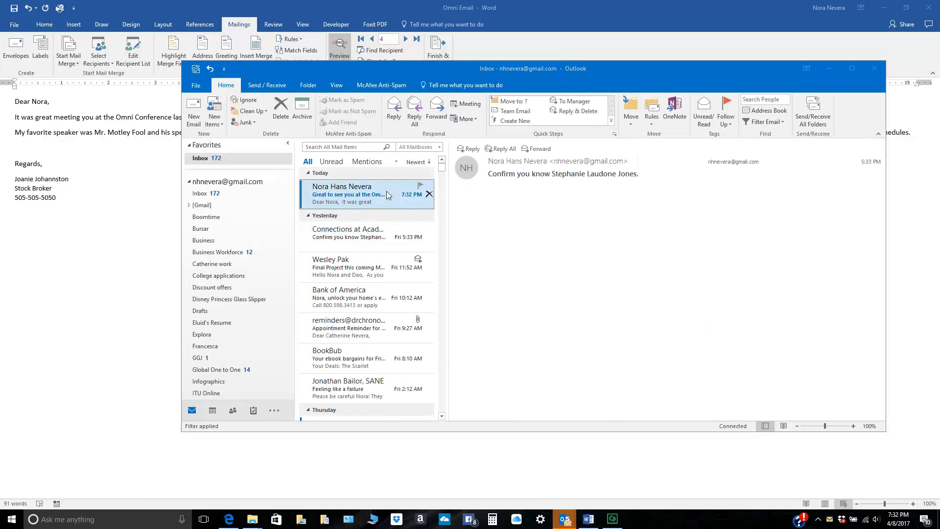
double_click(386, 191)
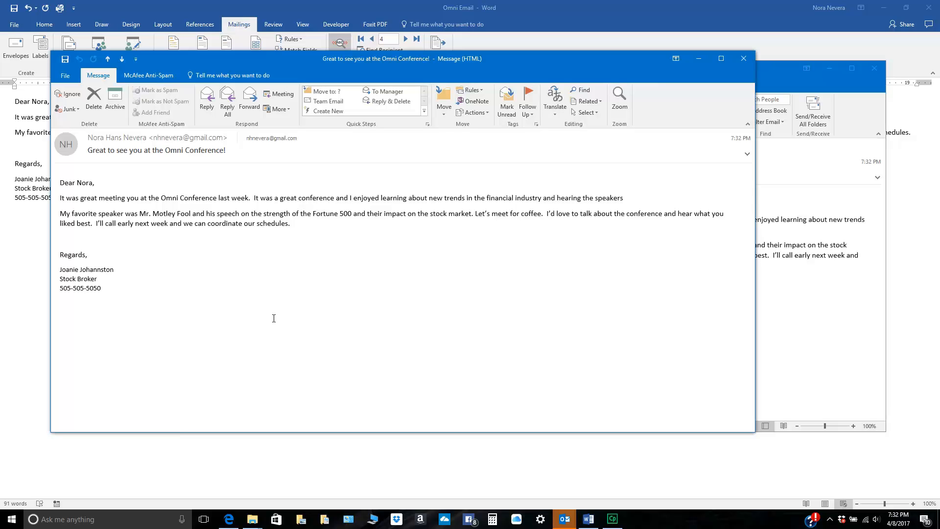
left_click(742, 58)
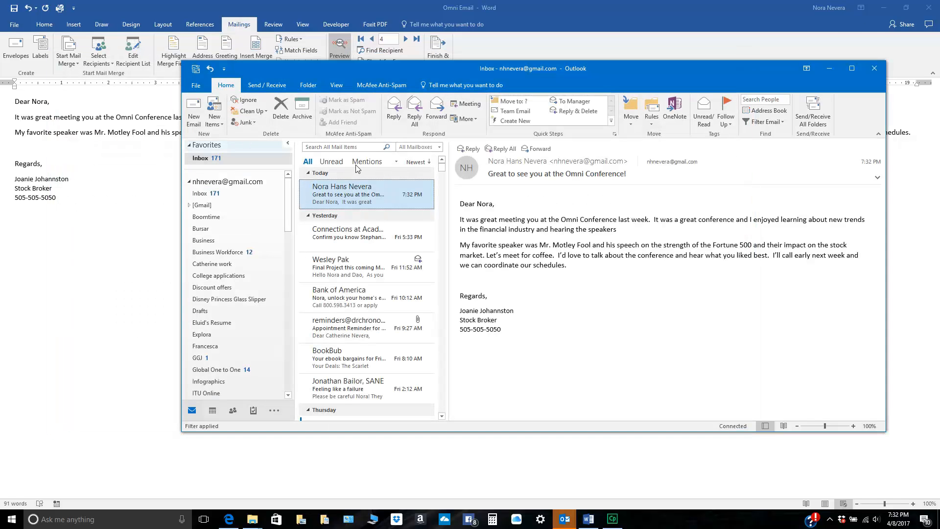
left_click(835, 69)
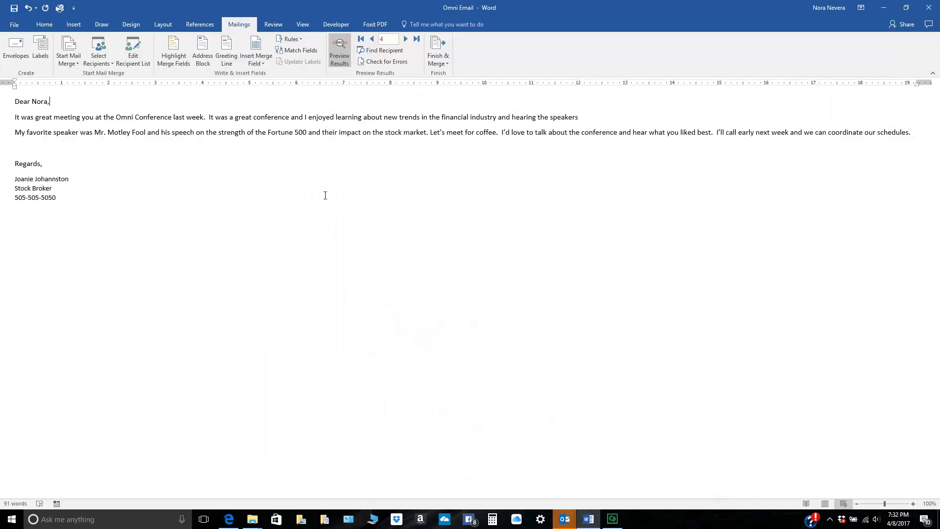
Save the merge document as Omni Email in Word Document format in the Network Your Way to Success folder
left_click(14, 24)
left_click(22, 122)
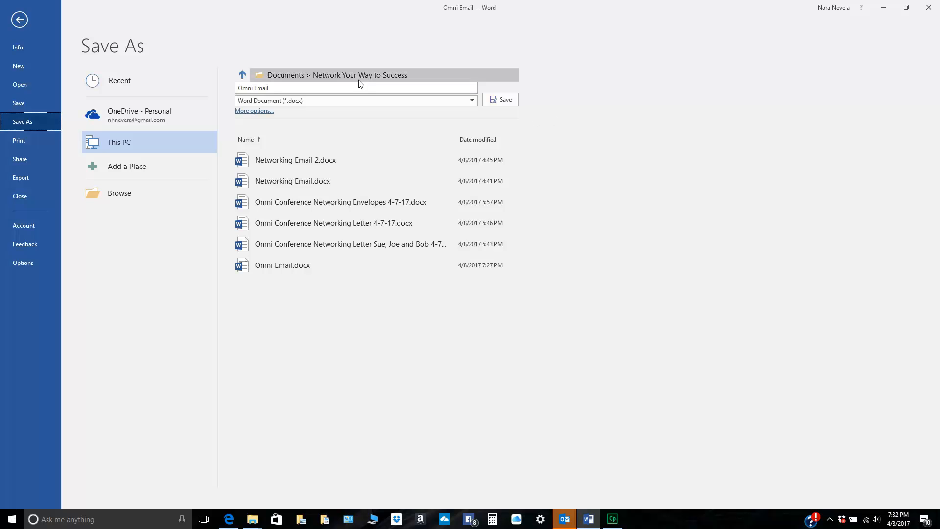
left_click(503, 100)
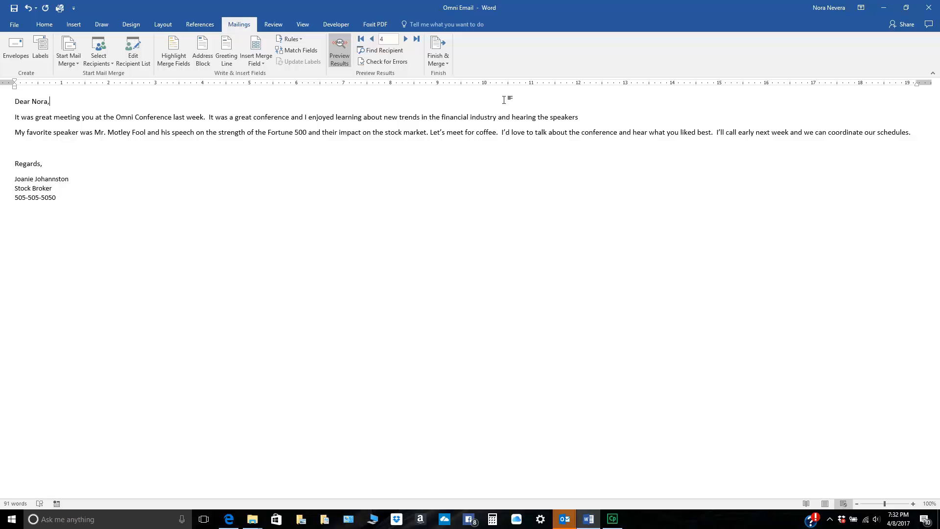